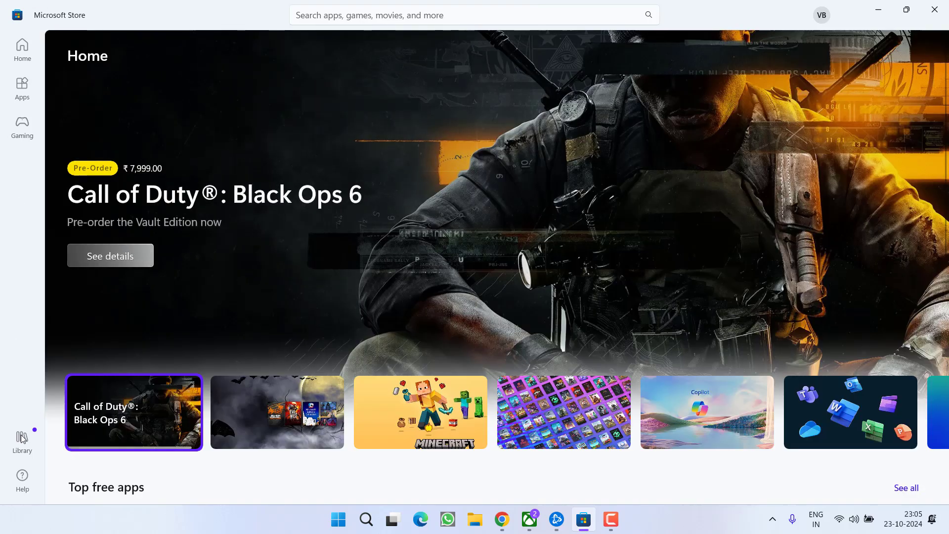
Step: Show the Microsoft Store Library to review pending updates and downloads
click(22, 438)
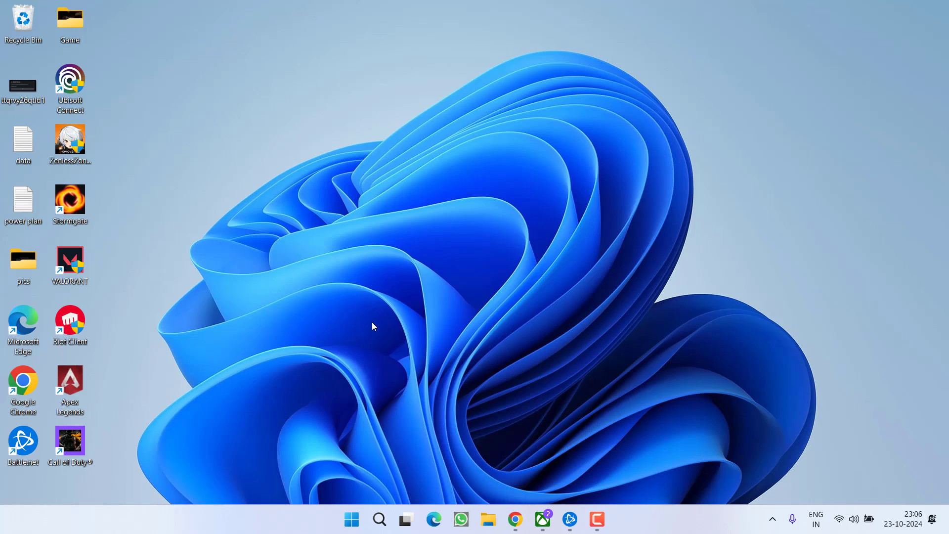
click(515, 519)
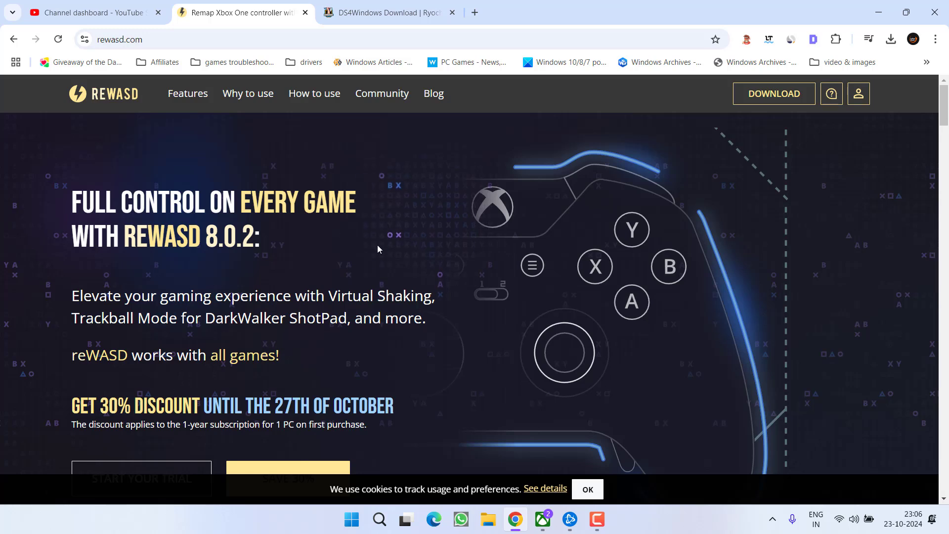
click(391, 13)
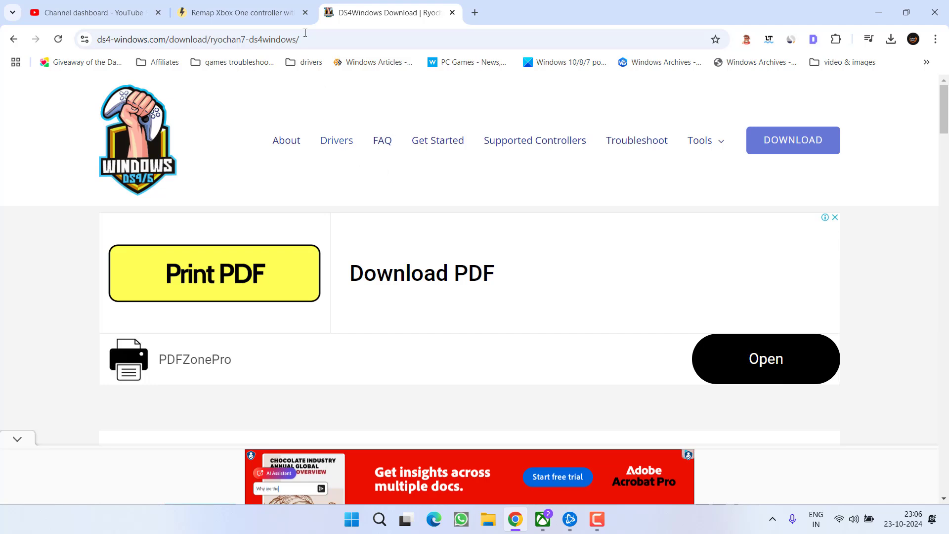
click(267, 11)
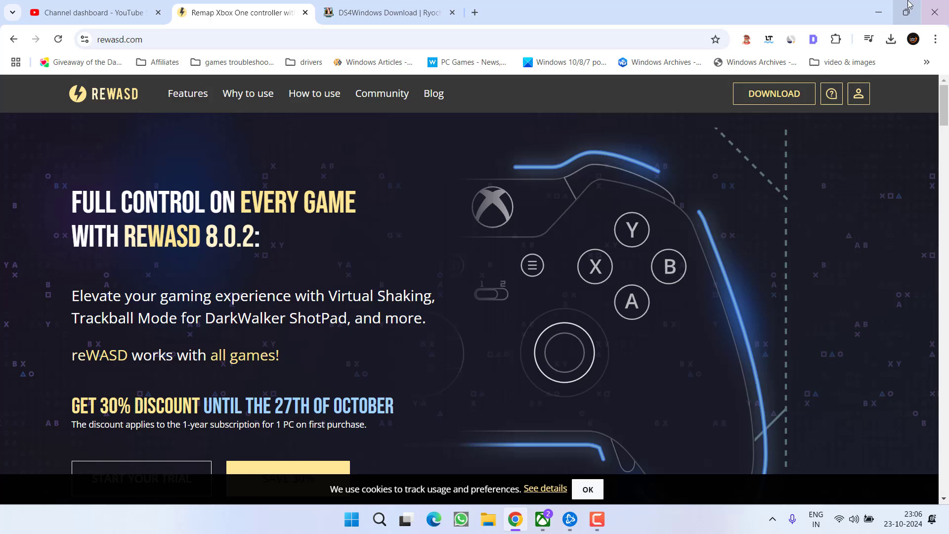
click(886, 5)
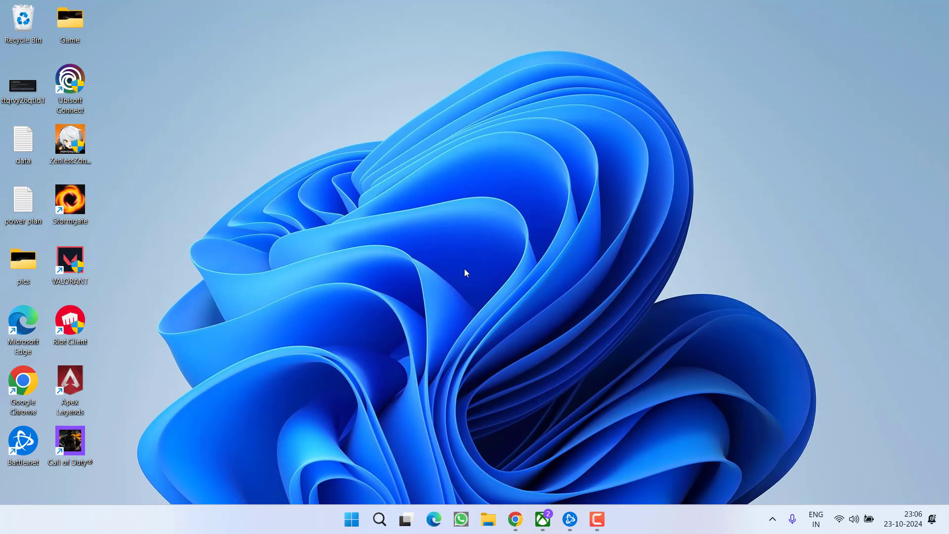
Step: Bring Battle.net to the front and open its Call of Duty page
click(543, 519)
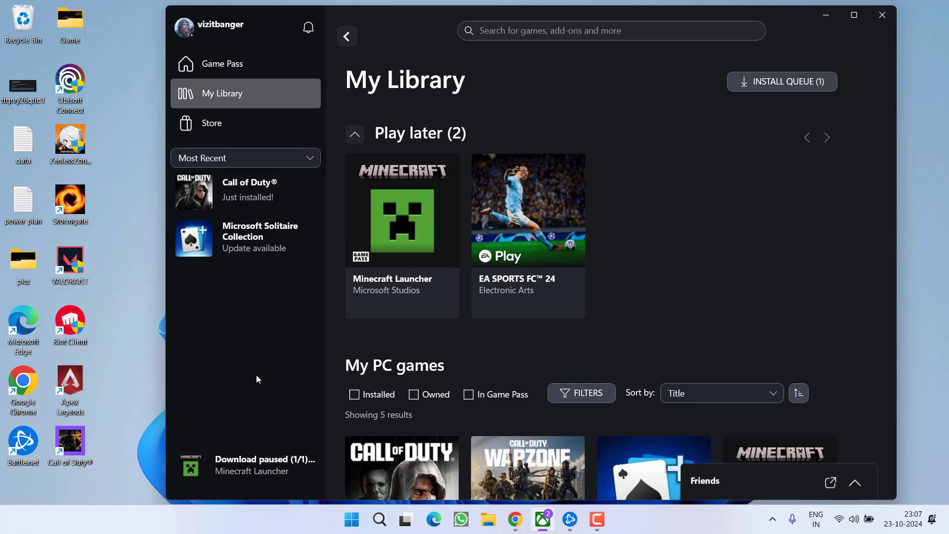
click(570, 519)
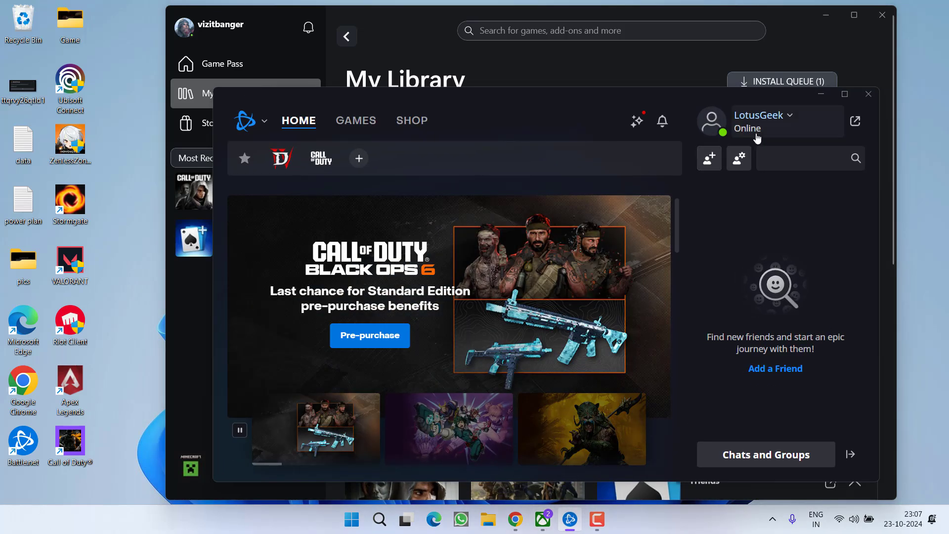
click(825, 15)
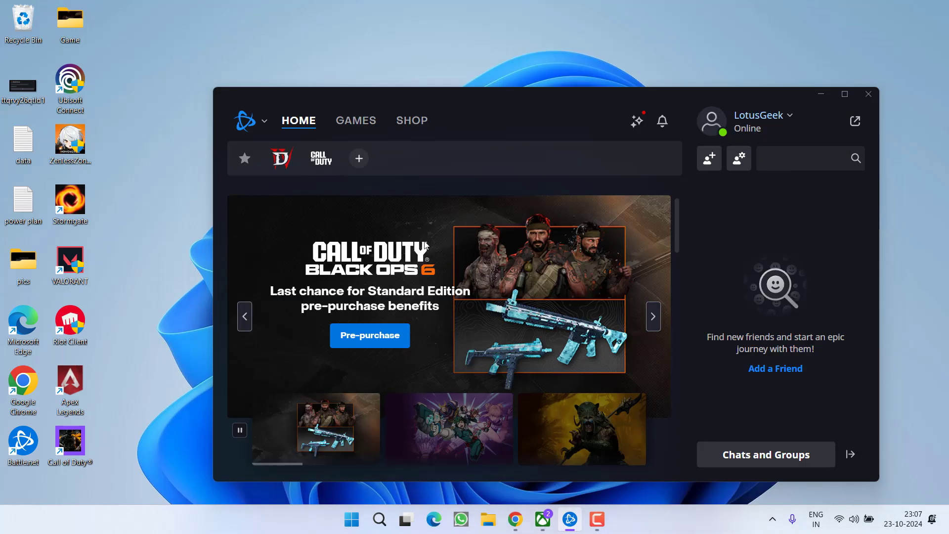
click(322, 158)
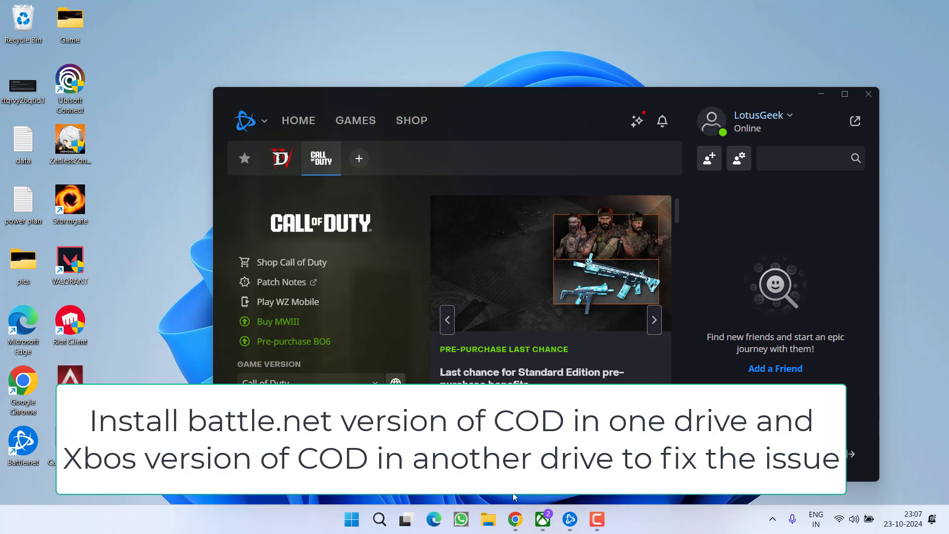
Step: Return to the Xbox app and open the Call of Duty game page
click(543, 519)
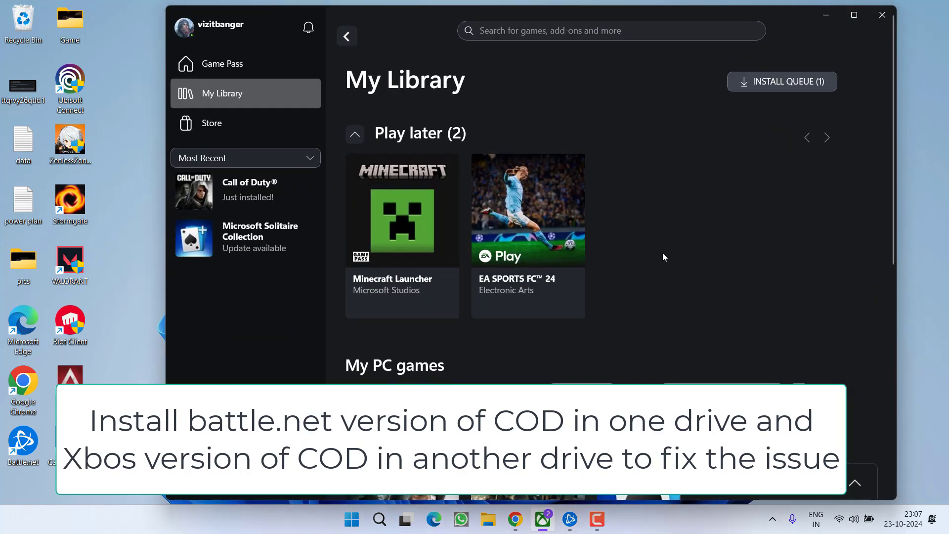
click(247, 192)
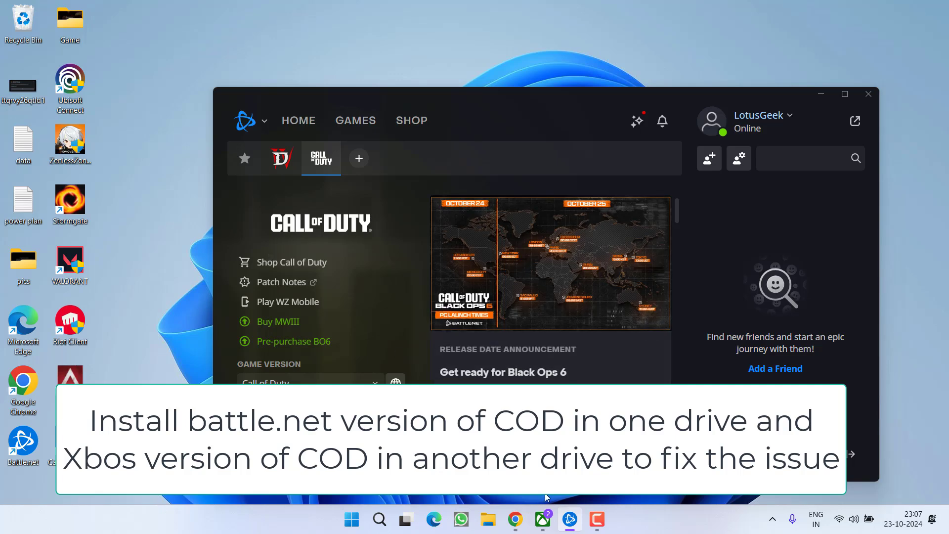
click(543, 519)
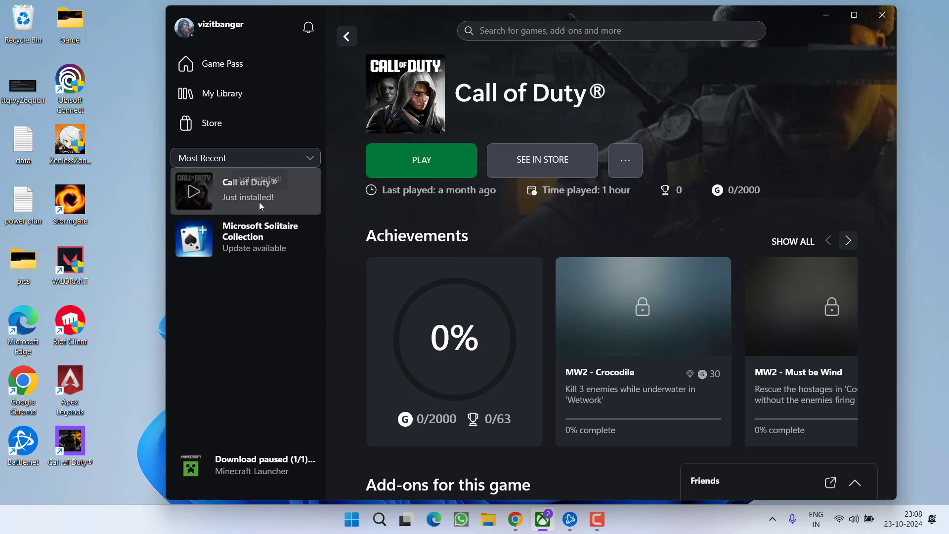
Step: Search the Xbox store for 'call of duty' and open the Call of Duty® product page
click(225, 119)
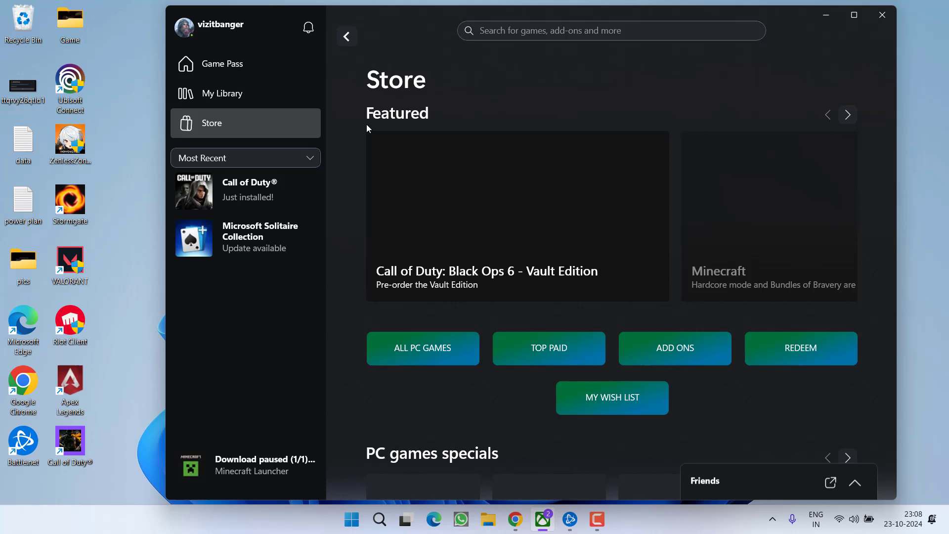
text(call o)
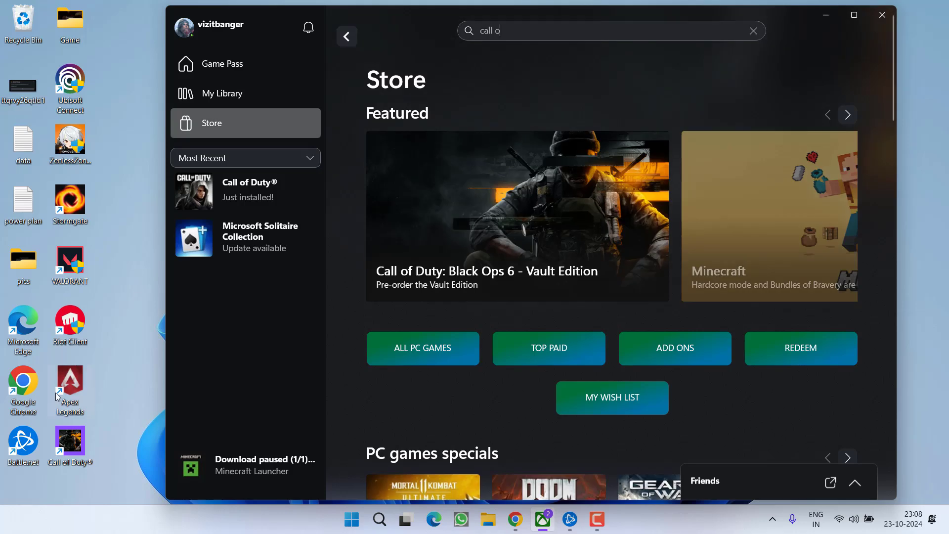
text(f duty)
key(Return)
click(763, 147)
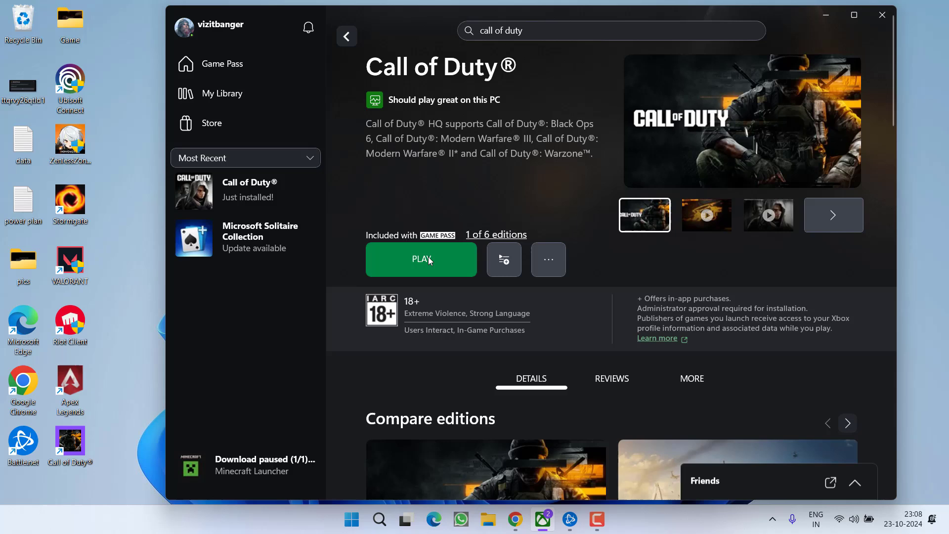
Step: Bring up the game's More actions menu
click(558, 265)
click(581, 263)
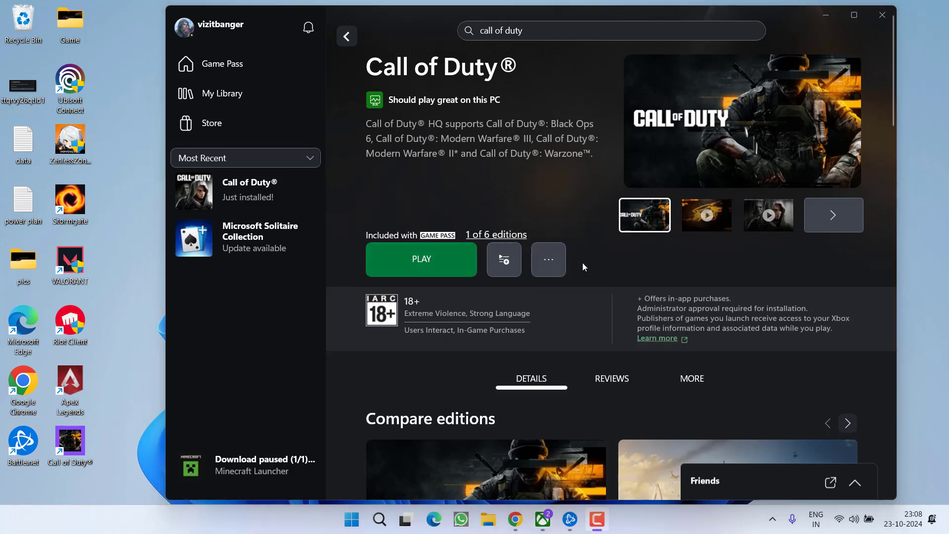
click(561, 260)
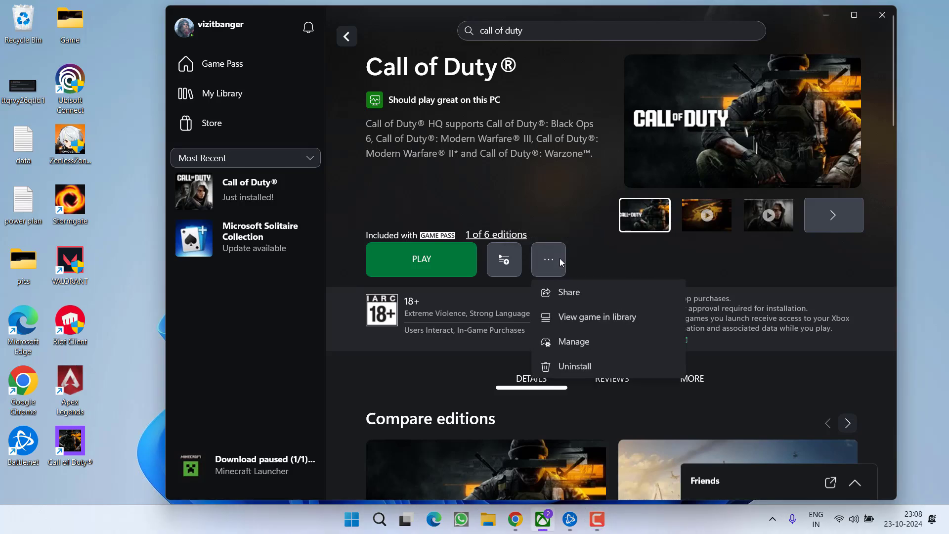
Step: Open Call of Duty's Manage settings and browse the ADD-ONS list
click(570, 345)
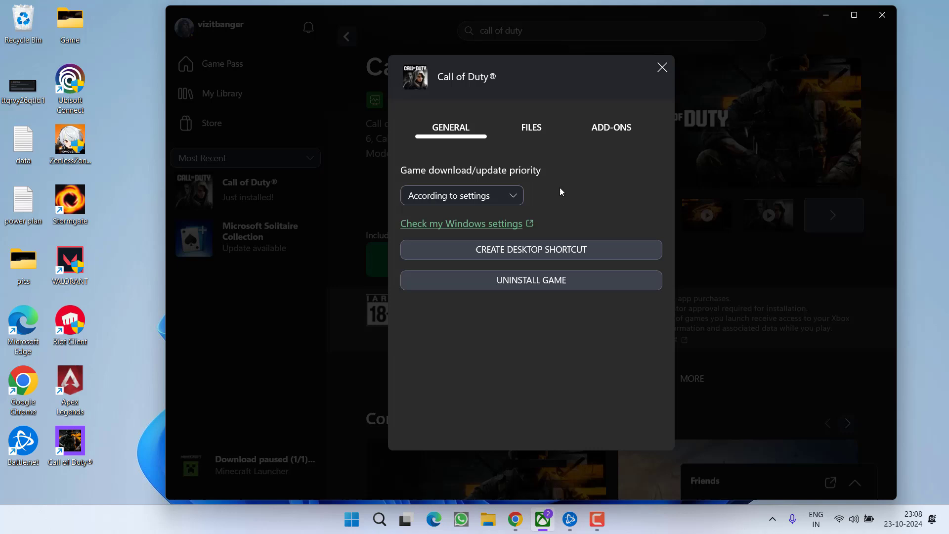
click(611, 129)
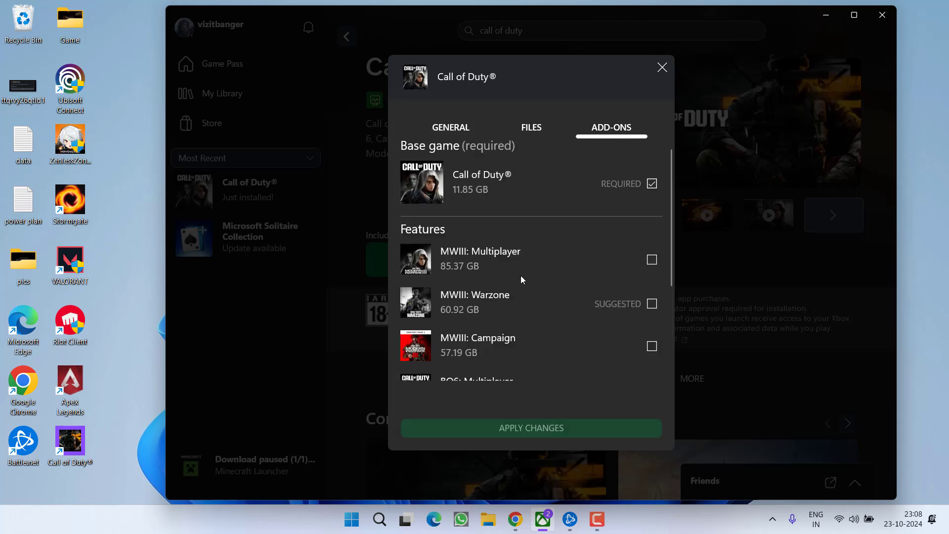
scroll(517, 314, down, 3)
scroll(532, 321, up, 3)
scroll(511, 339, down, 3)
scroll(508, 309, down, 1)
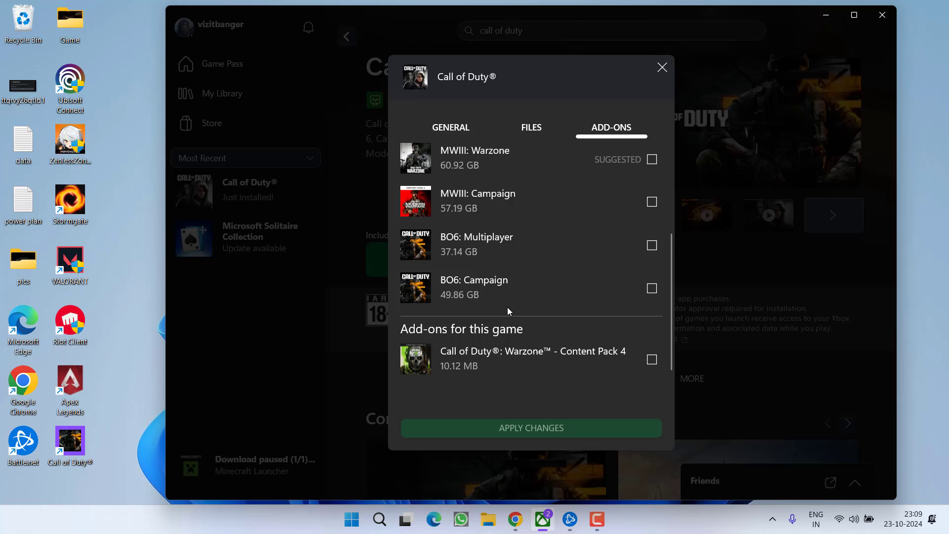
scroll(544, 336, up, 3)
Step: Leave only the 11.85 GB base game ticked, unticking MWIII Multiplayer and Campaign, then close
click(652, 259)
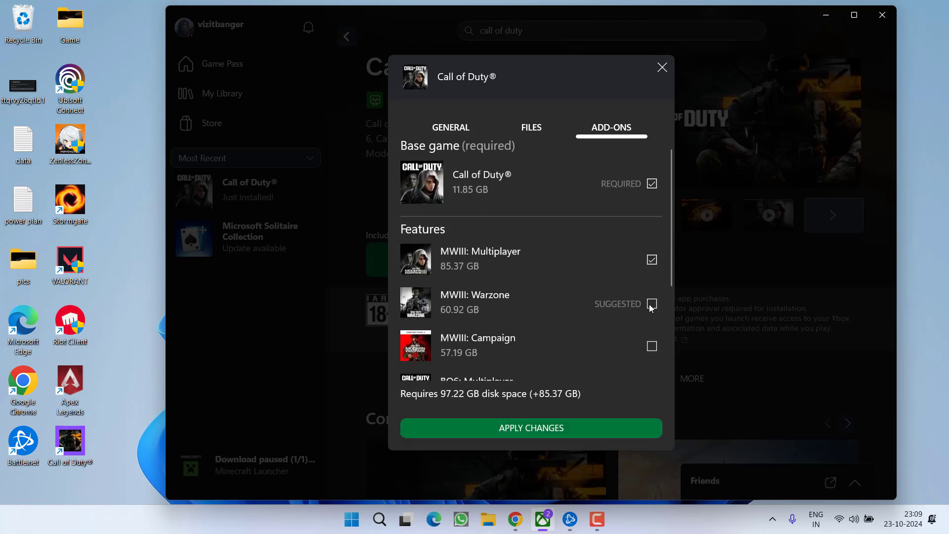
click(652, 346)
click(652, 346)
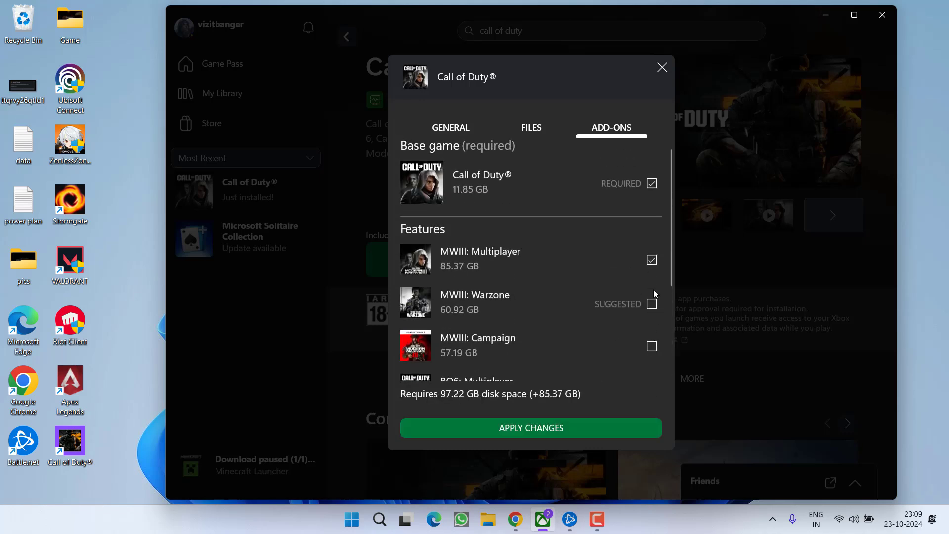
click(651, 261)
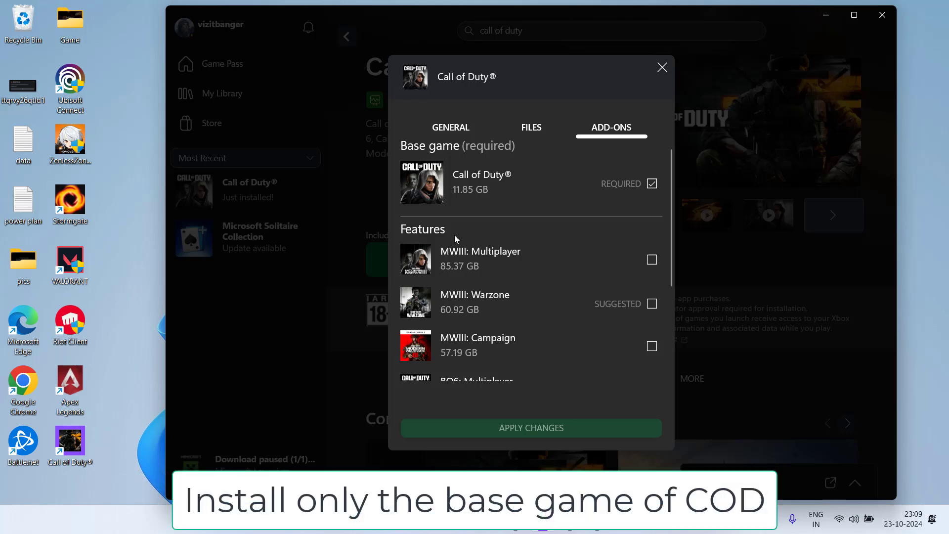
scroll(591, 291, down, 3)
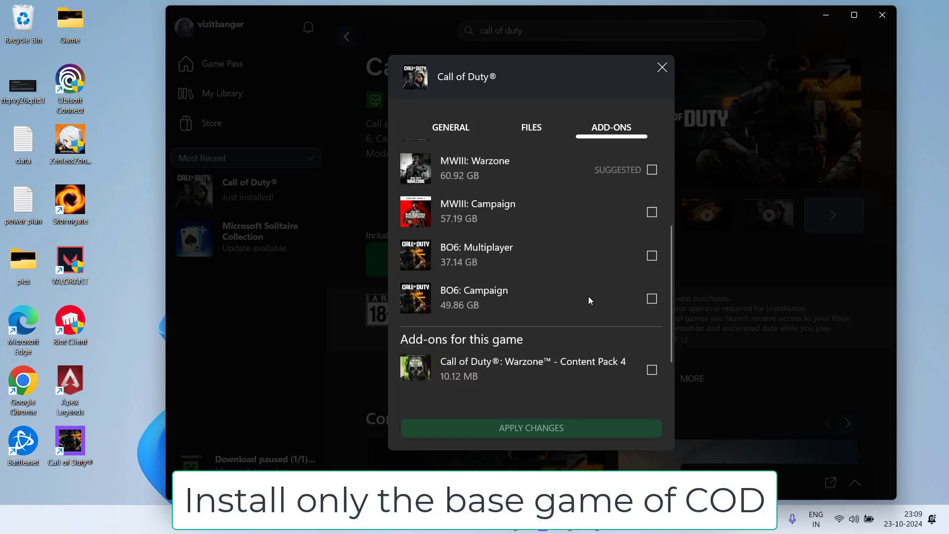
scroll(579, 337, up, 4)
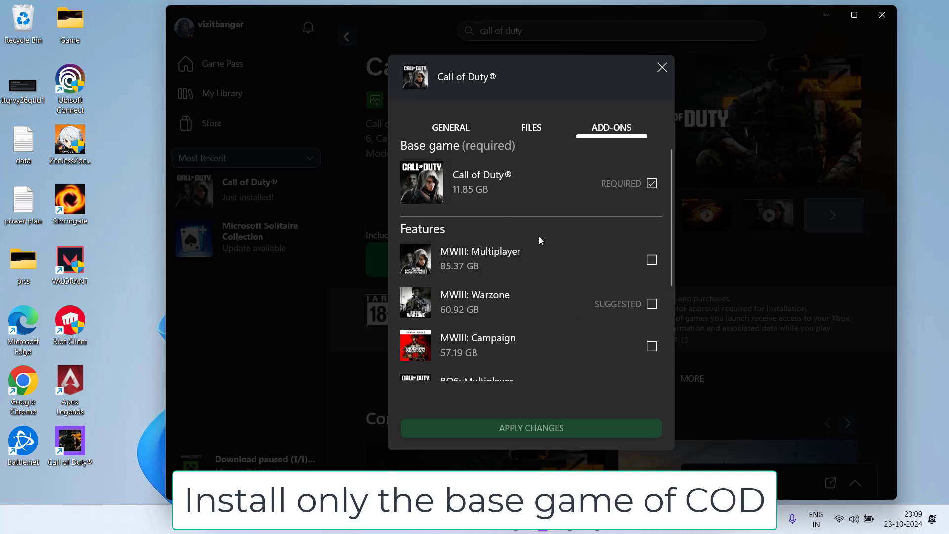
click(662, 68)
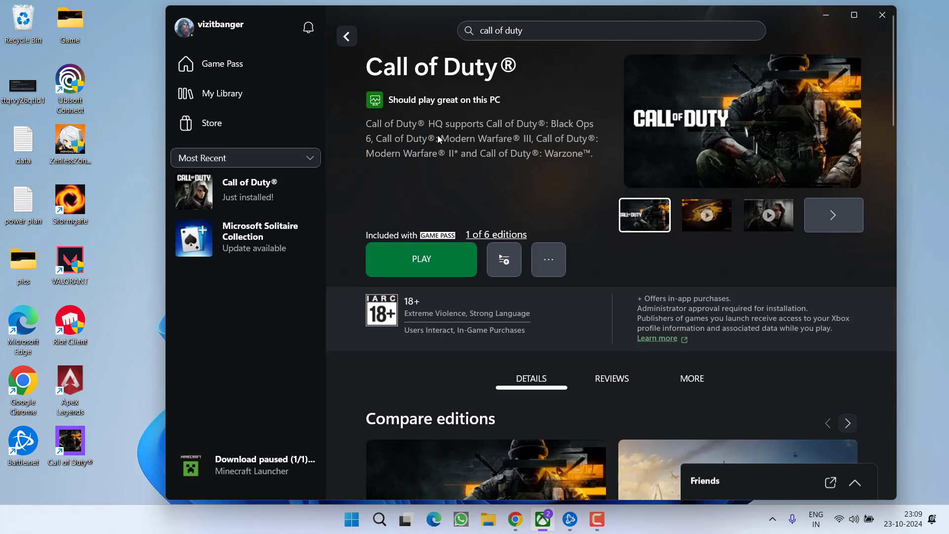
Step: Launch Call of Duty, approve the dependency installer's User Account Control prompt, and bring up Chrome
click(437, 265)
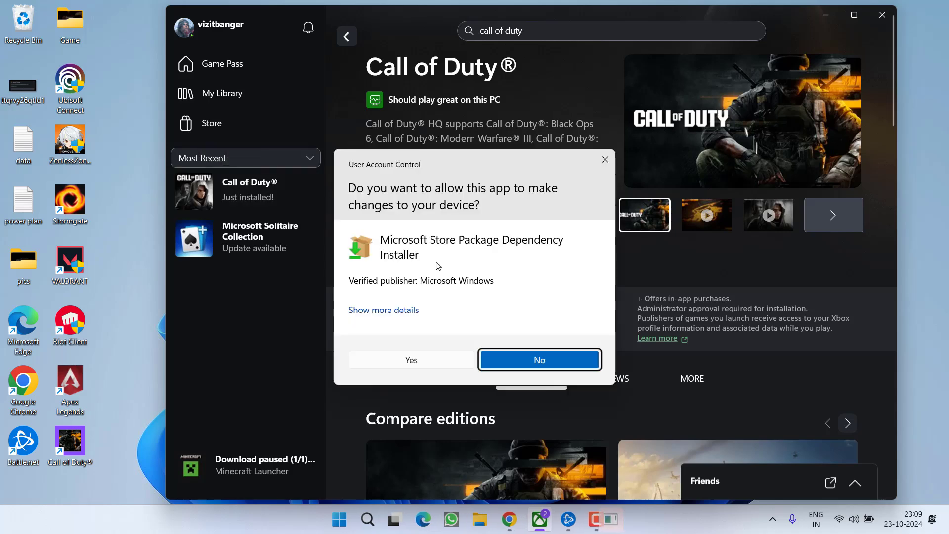
click(424, 355)
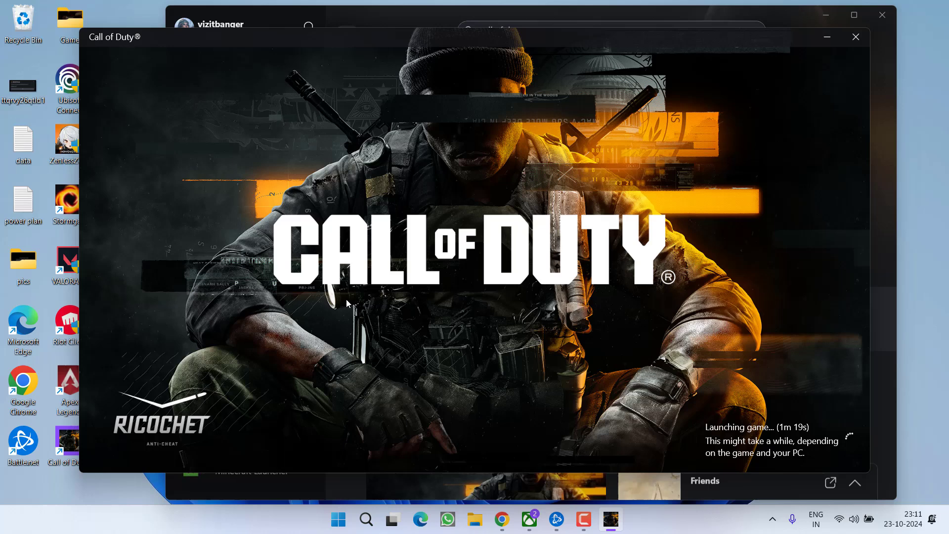
click(507, 525)
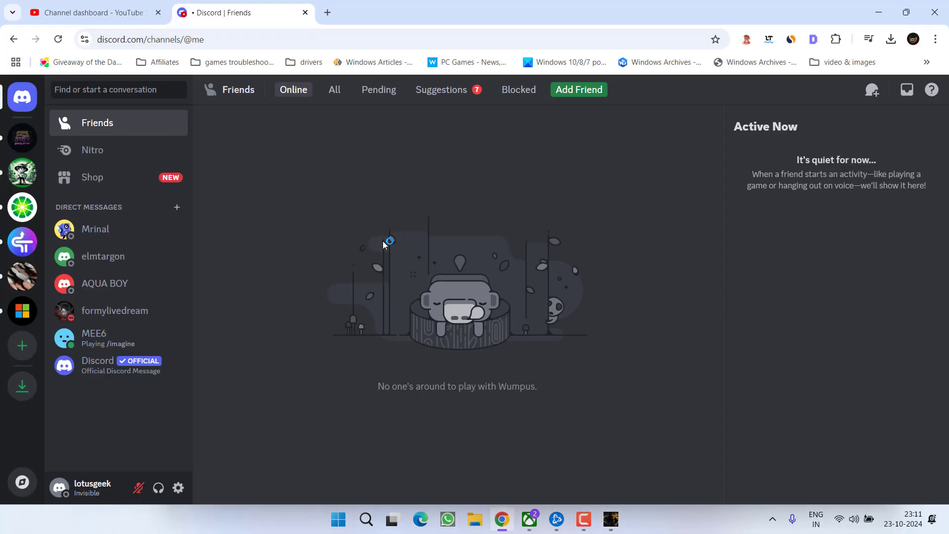
Step: Open the Discord server's #gaming-support channel
click(22, 138)
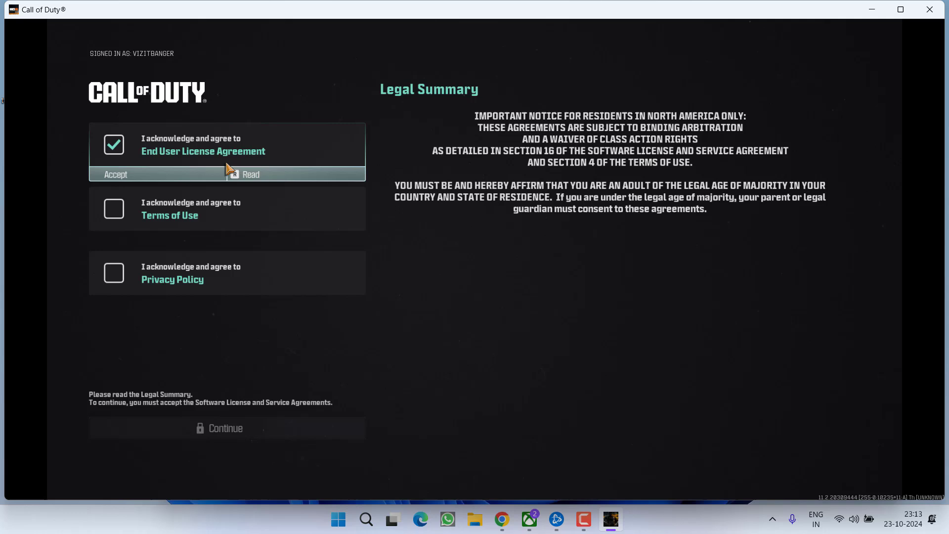
Step: Accept the Terms of Use and Privacy Policy, then continue through Legal Summary and Setup
click(114, 209)
click(113, 273)
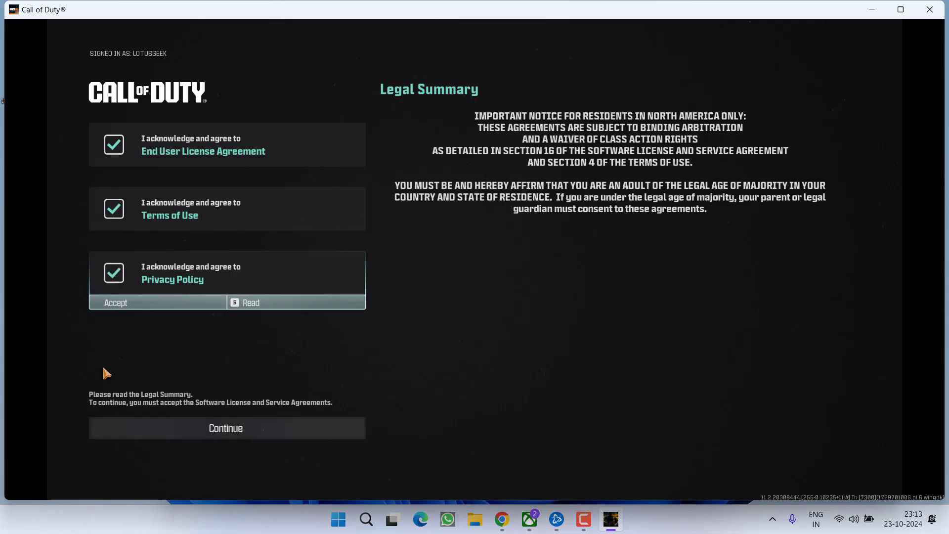
click(221, 430)
click(255, 453)
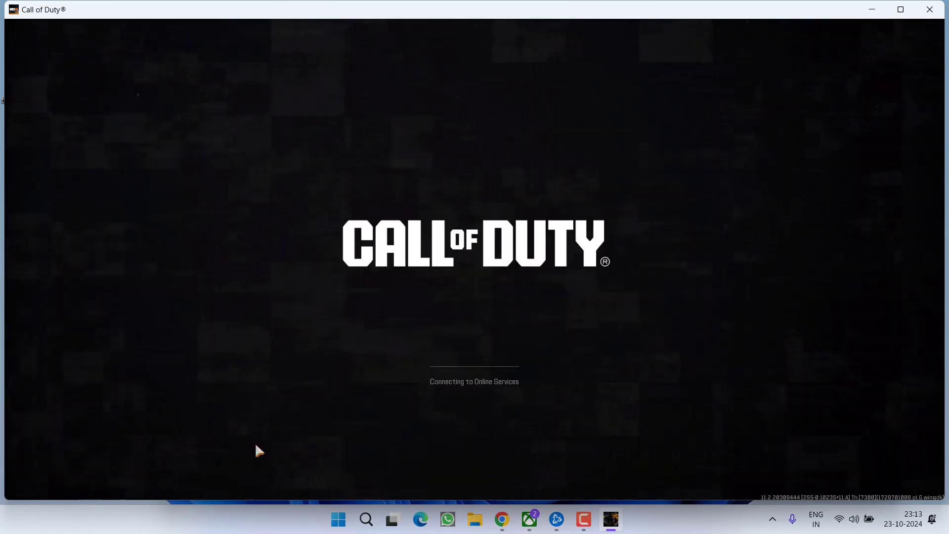